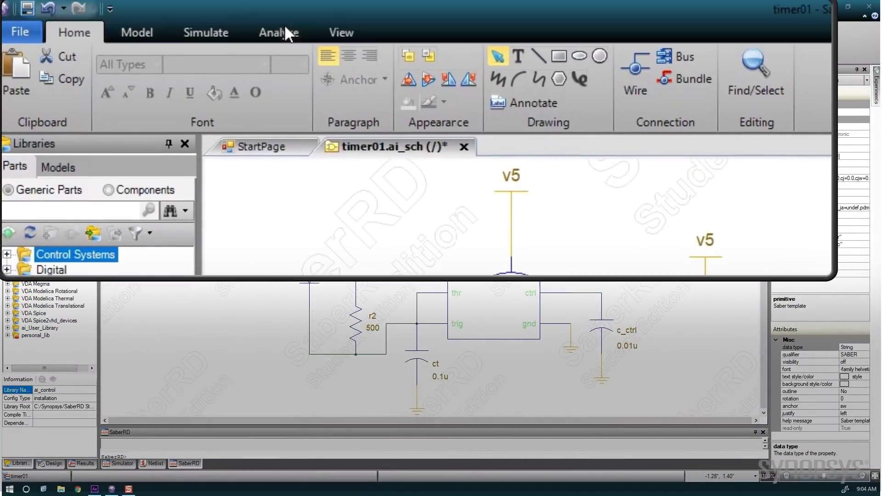
Launch the Worst-Case Analysis tool from the Analyze tab's WCA group.
click(269, 25)
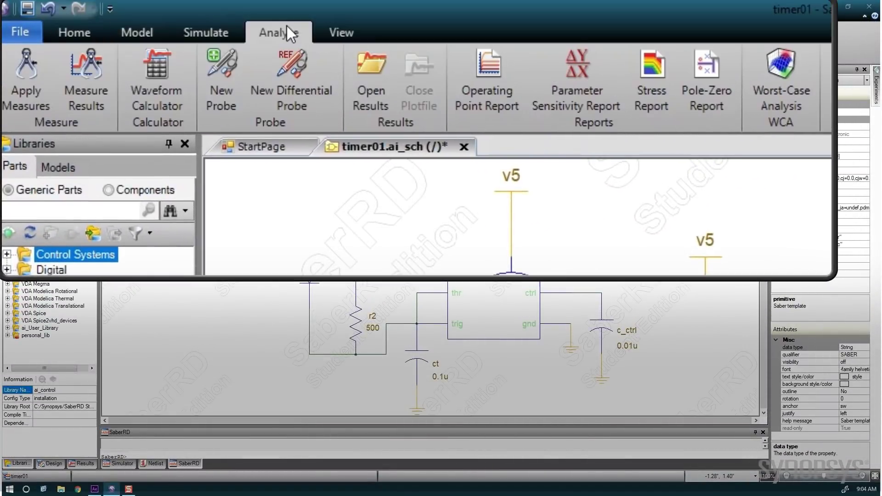
click(767, 79)
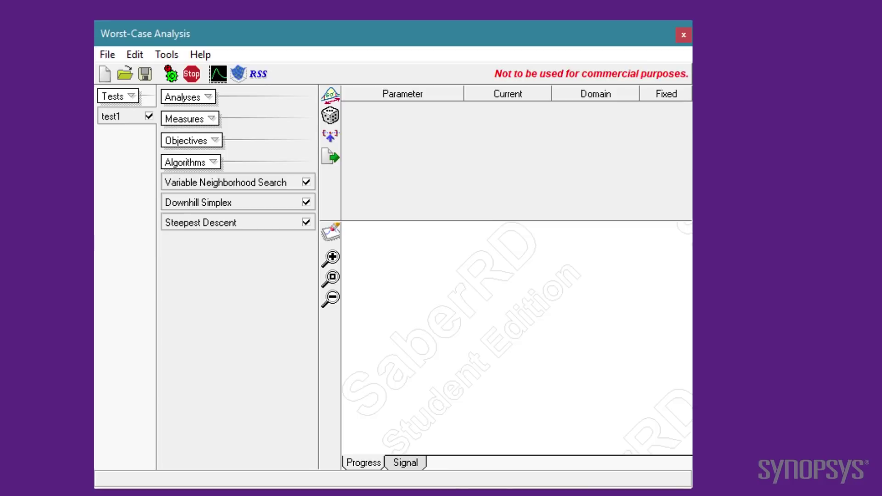
Add timer02 r1's rnom as an optimization parameter with limits 100 to 50k.
click(329, 97)
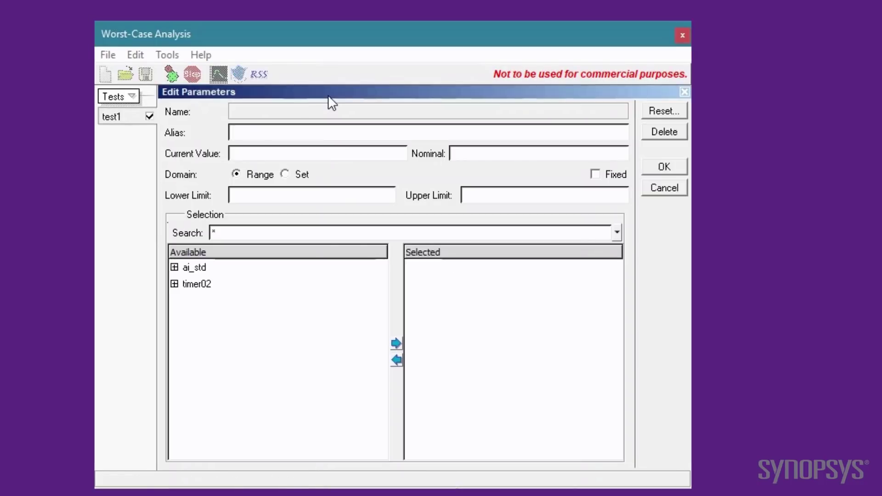
click(175, 285)
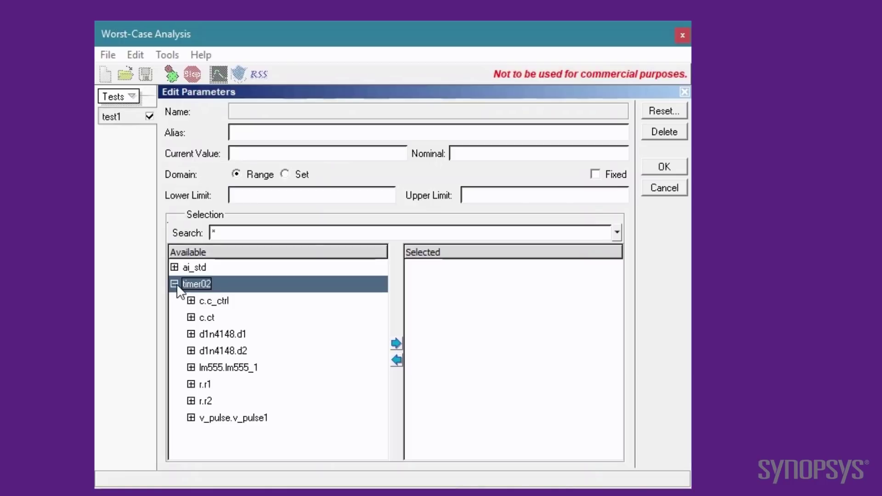
click(192, 384)
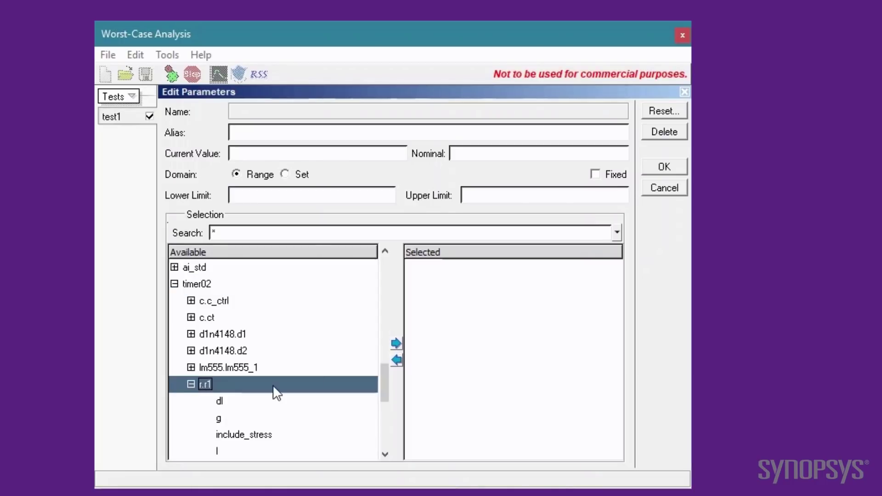
drag(384, 377, 384, 382)
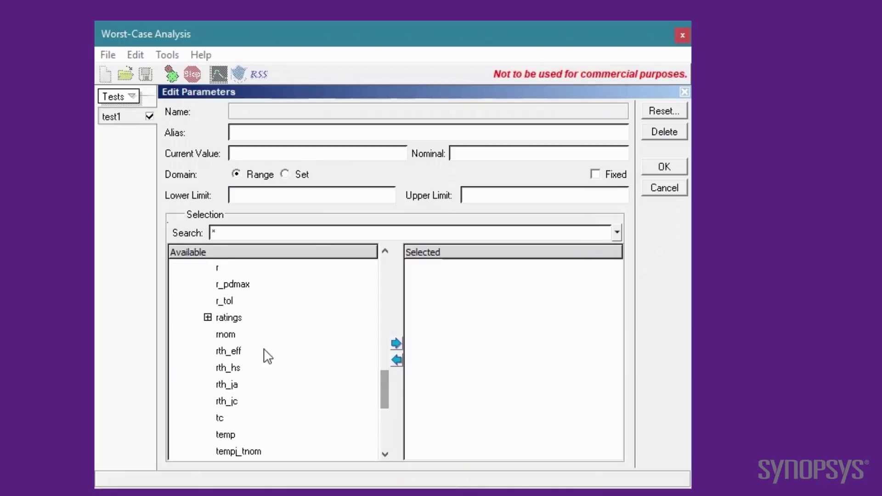
click(225, 334)
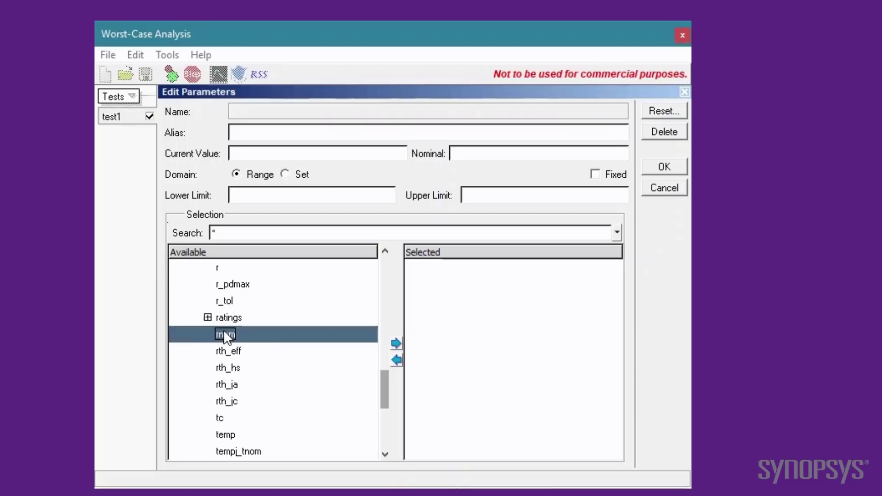
click(396, 348)
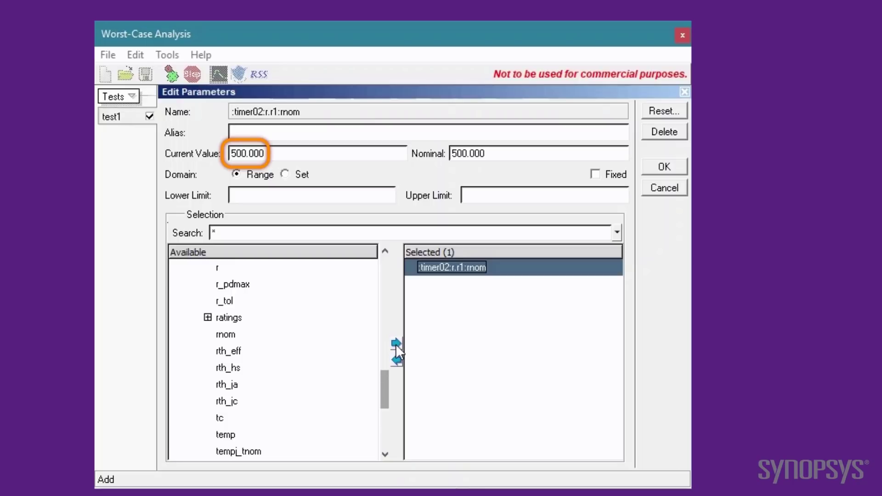
click(319, 196)
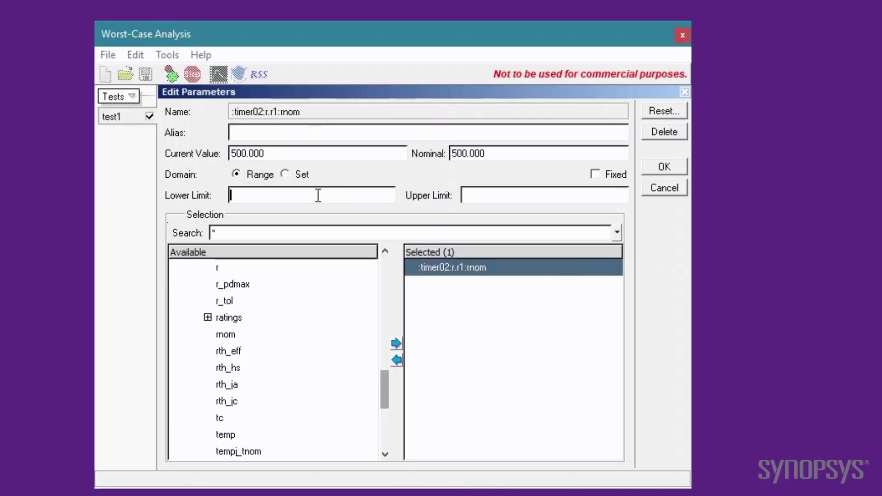
text(100)
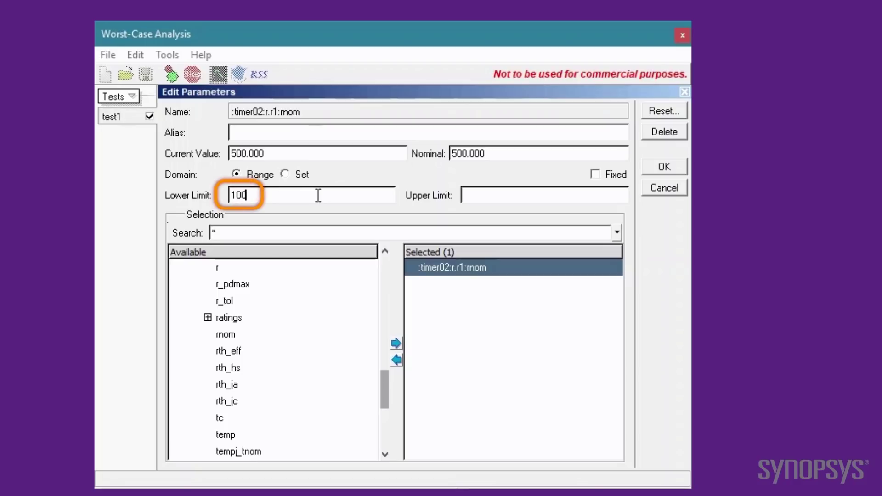
click(504, 193)
text(50k)
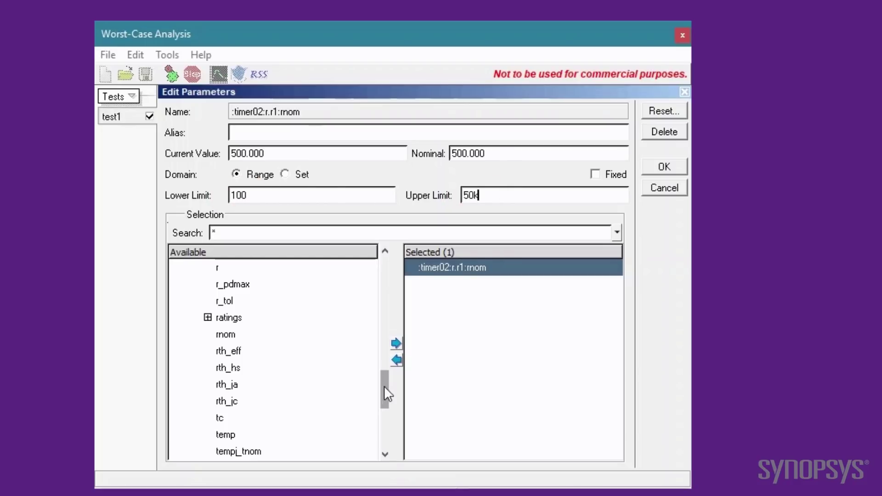
mouse_move(384, 386)
mouse_down()
mouse_move(392, 289)
mouse_move(385, 318)
mouse_move(396, 374)
mouse_up()
Add r2's rnom with limits 100 to 50k and confirm both parameter ranges.
click(190, 334)
click(191, 400)
click(225, 435)
click(396, 343)
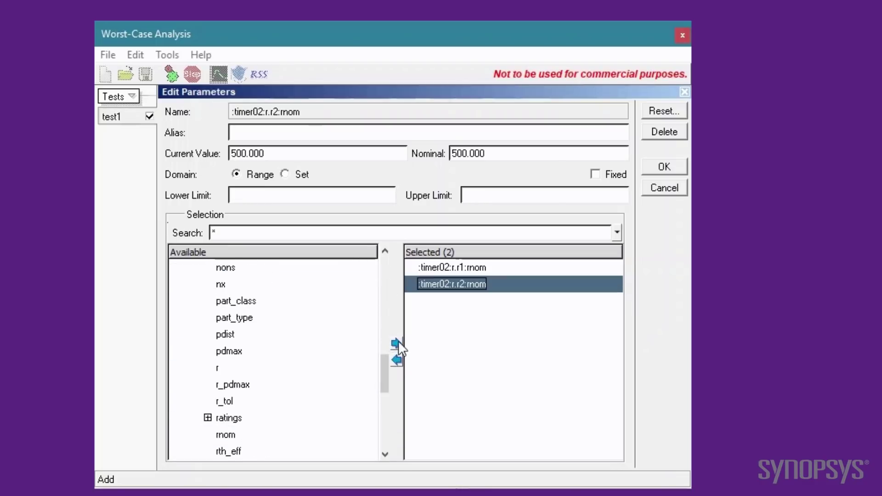
click(318, 198)
text(100)
key(Tab)
text(50k)
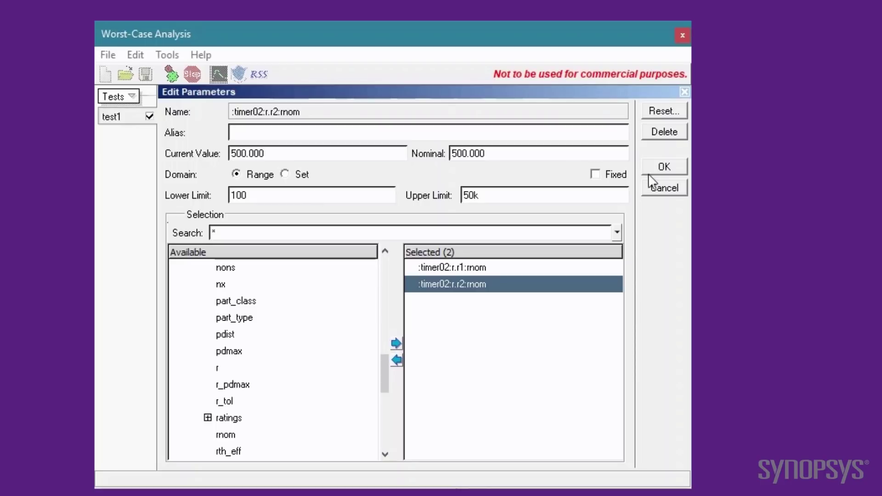
click(661, 167)
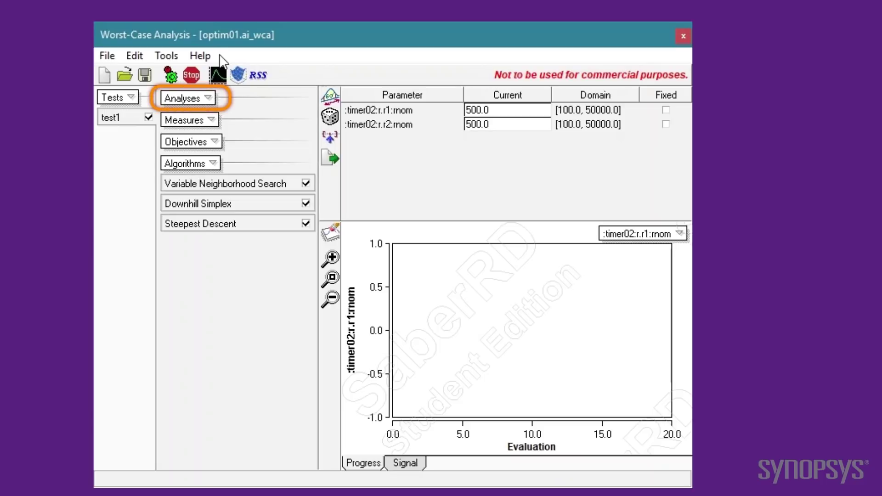
Add a DC Operating Point analysis with default settings.
click(210, 97)
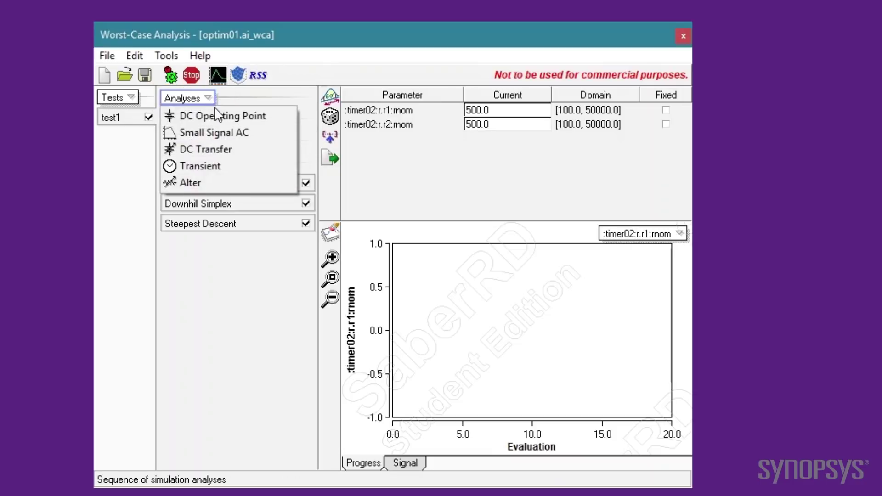
click(221, 116)
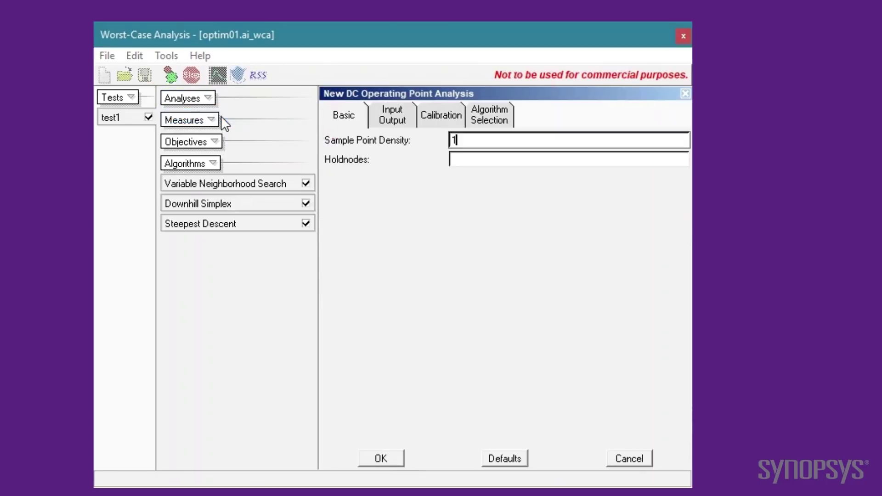
click(388, 461)
Add a Transient analysis with End Time 10m and Time Step 1u.
click(203, 96)
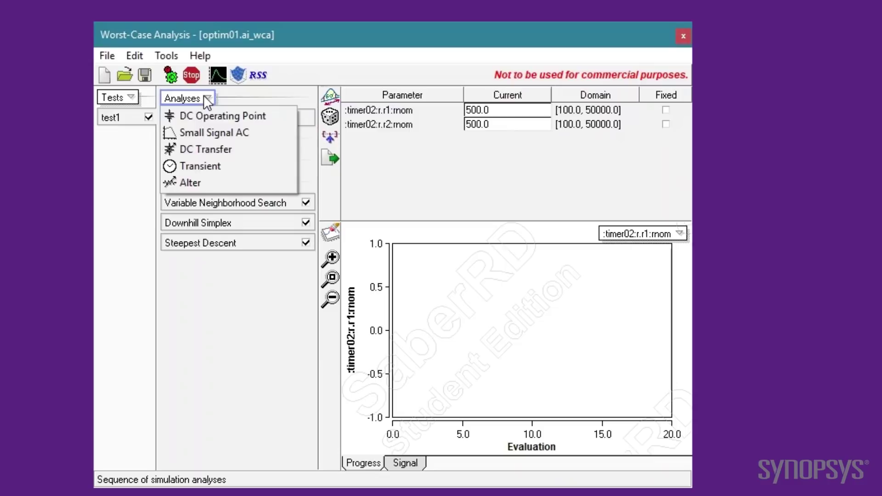
click(219, 163)
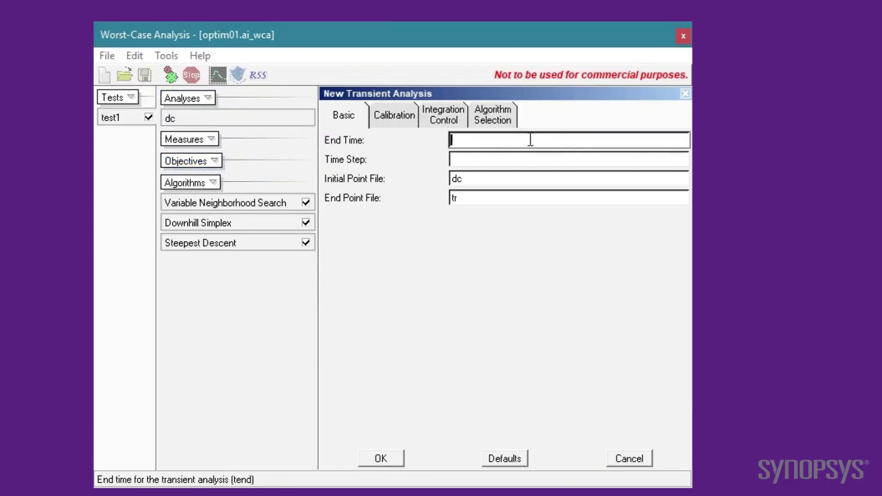
text(10m)
key(Tab)
text(1u)
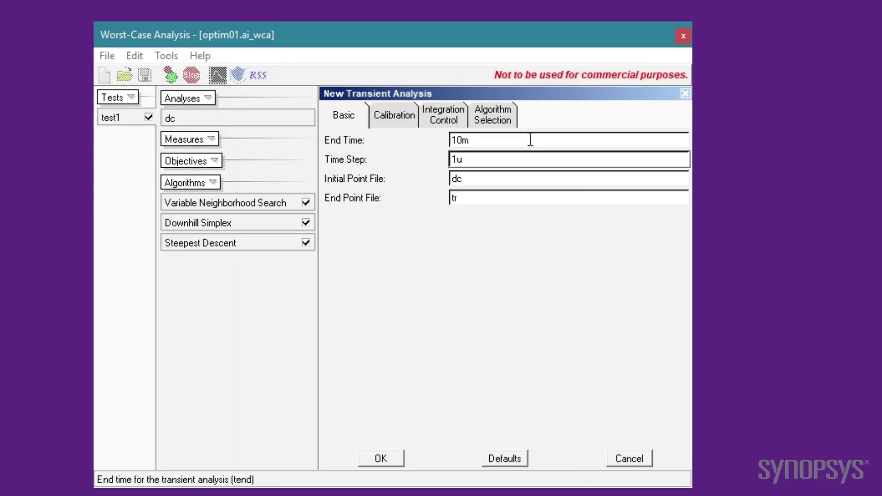
click(387, 457)
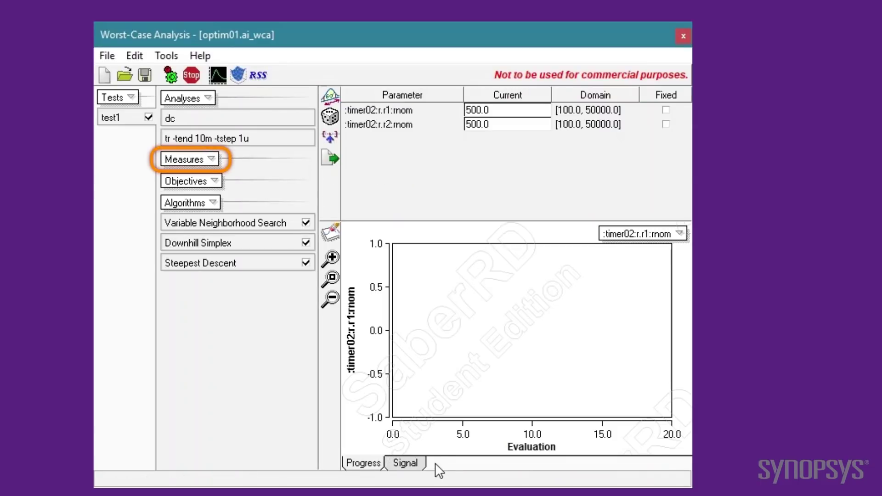
Create a new measure named frequency measuring Frequency on timer02:out.
click(211, 159)
click(211, 177)
text(frequency)
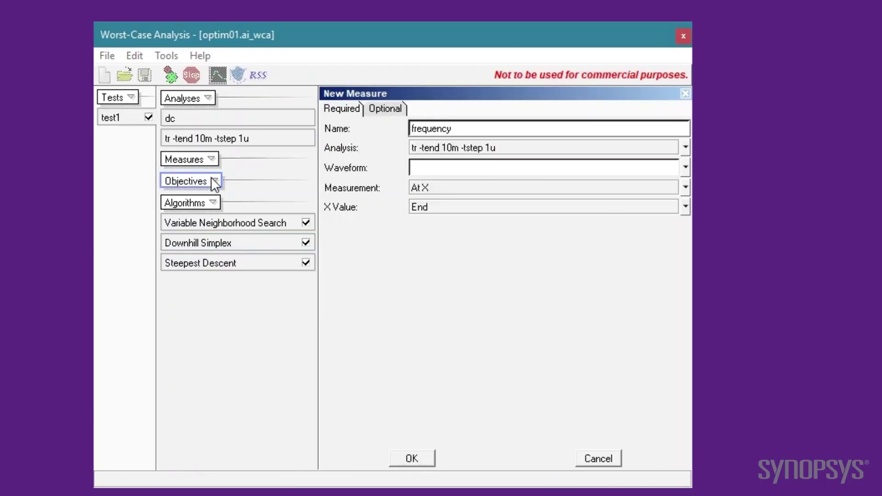
click(684, 167)
click(327, 132)
click(357, 282)
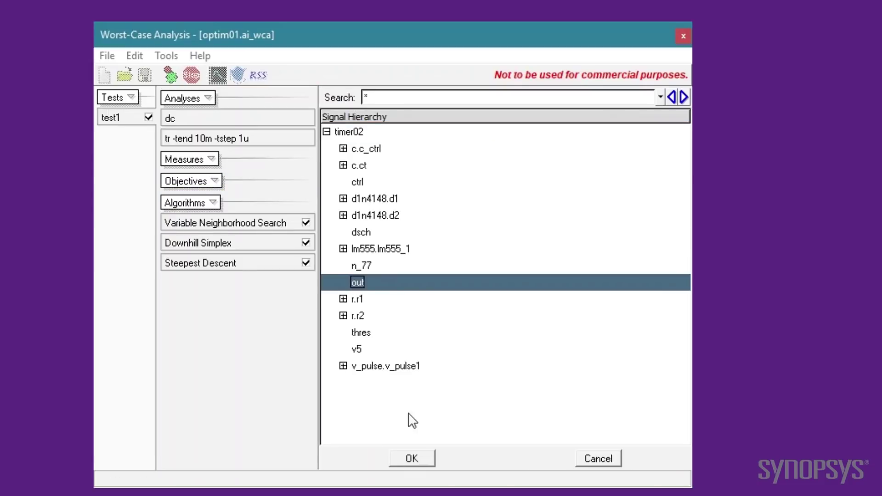
click(414, 457)
click(685, 187)
click(638, 299)
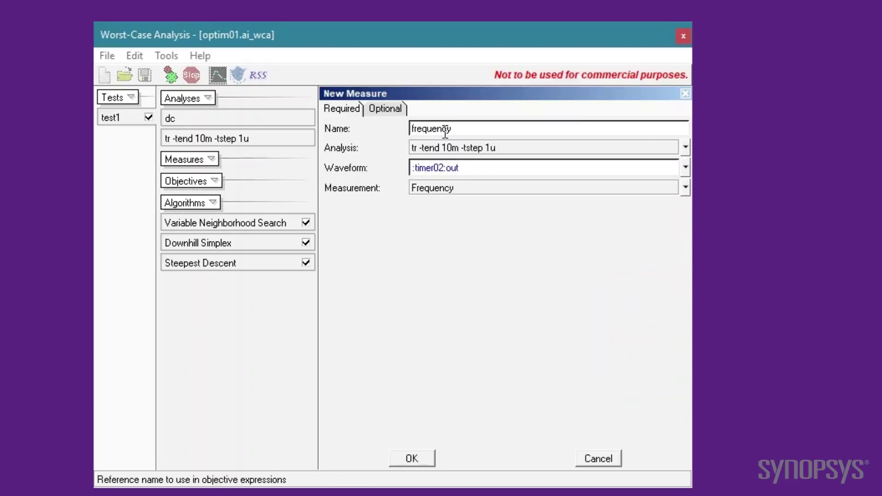
Limit the frequency measure to X range 5m–10m with count Minimum.
click(391, 108)
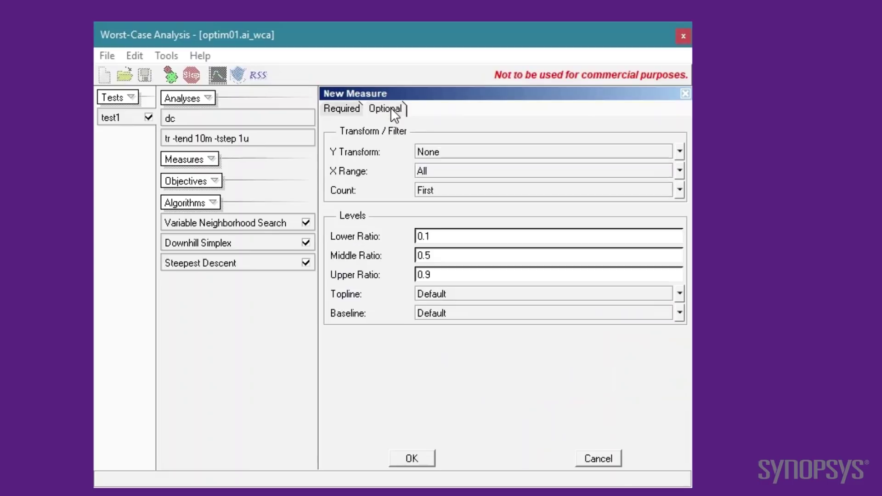
click(680, 171)
click(535, 241)
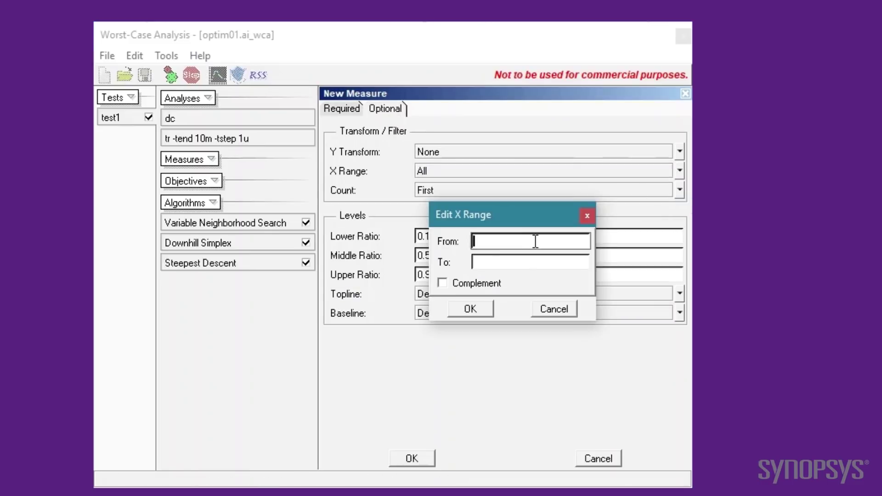
text(5m)
key(Tab)
text(10m)
click(466, 309)
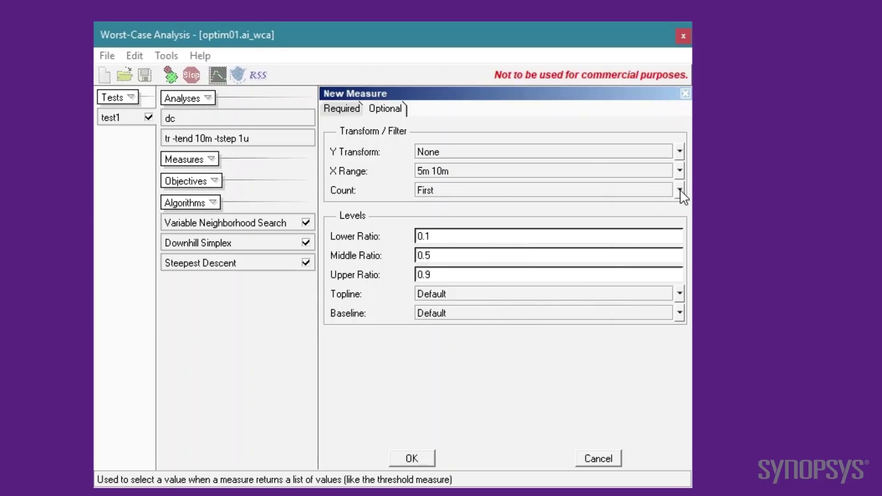
click(680, 189)
click(680, 271)
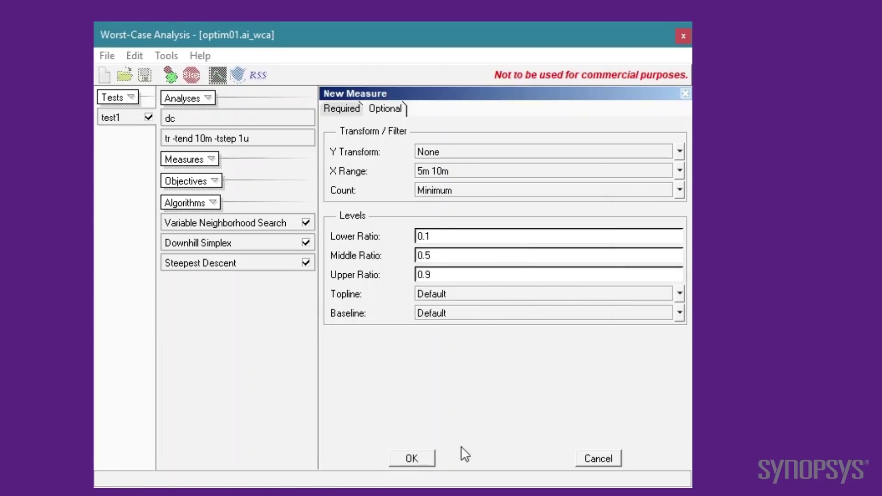
Save the frequency measure and start a dutycycle measure of Duty Cycle on timer02:out.
click(412, 459)
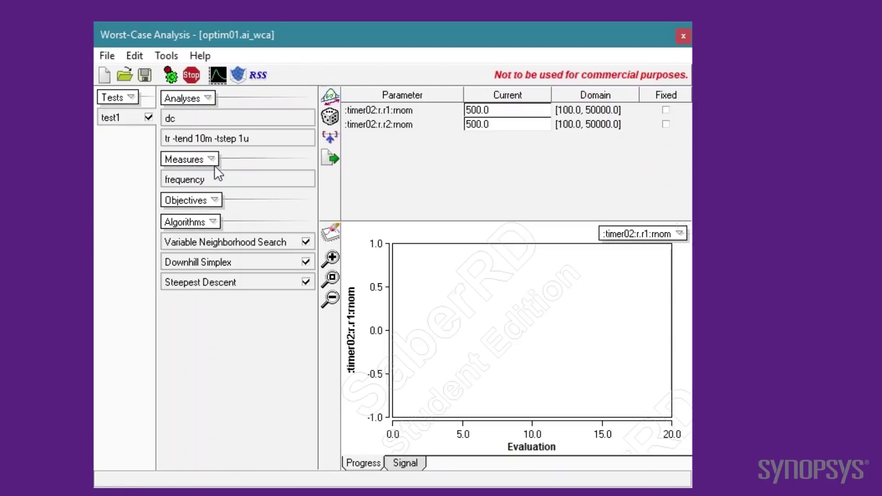
click(212, 159)
text(dutycycle)
click(686, 167)
click(358, 282)
click(420, 458)
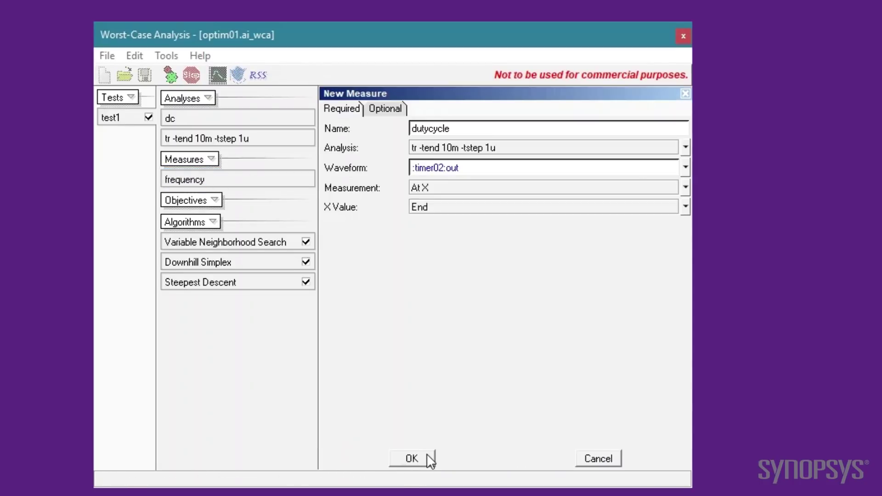
click(684, 187)
click(641, 317)
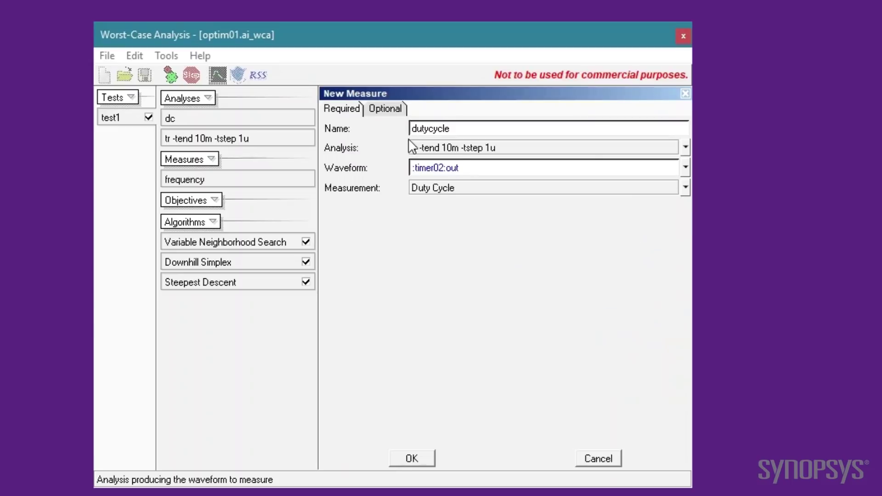
Give the dutycycle measure X range 5m–10m and count Minimum, then save it.
click(385, 108)
click(680, 171)
text(5m)
key(Tab)
text(10m)
click(484, 307)
click(679, 190)
click(683, 273)
click(413, 462)
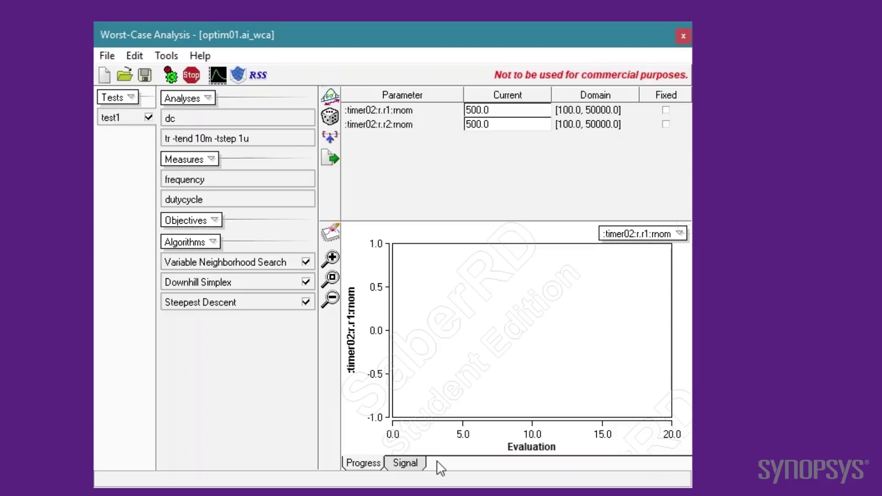
Add objectives frequency>999 and frequency<1001.
click(214, 220)
click(204, 239)
text(frequency>999)
key(Return)
click(214, 220)
click(205, 238)
text(frequency<1001)
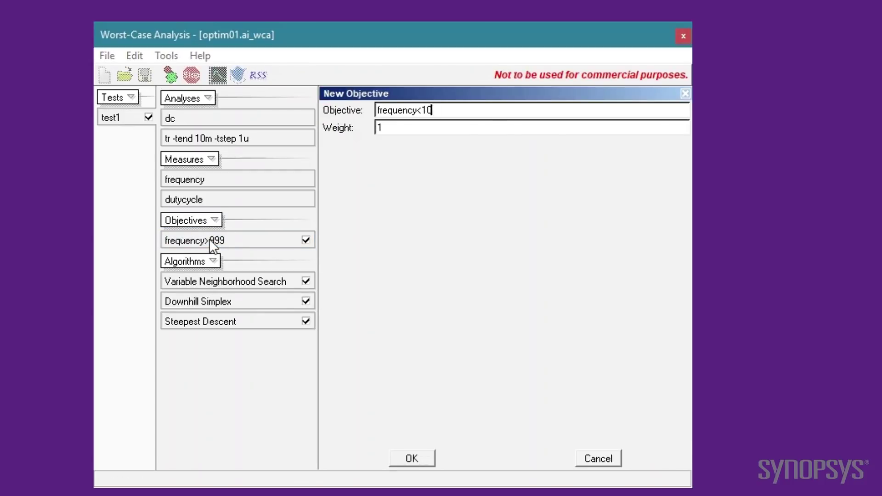
key(Return)
Add objectives dutycycle>0.499 and dutycycle<0.501.
click(215, 220)
click(205, 239)
text(dutycycle>0.499)
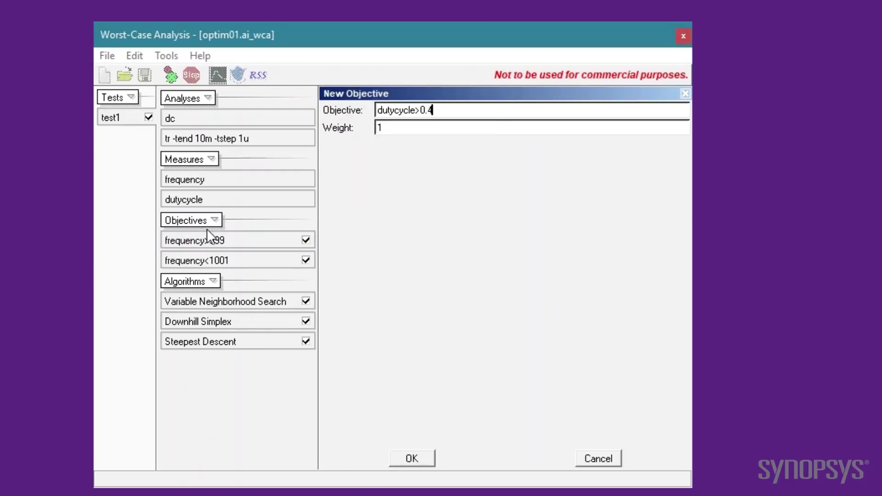
key(Return)
click(214, 220)
click(203, 237)
text(dutycycle<0.501)
key(Return)
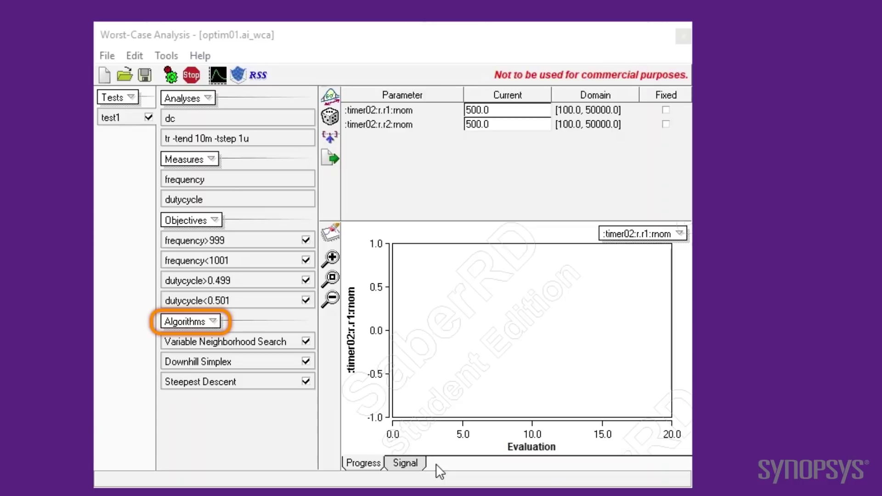
click(213, 321)
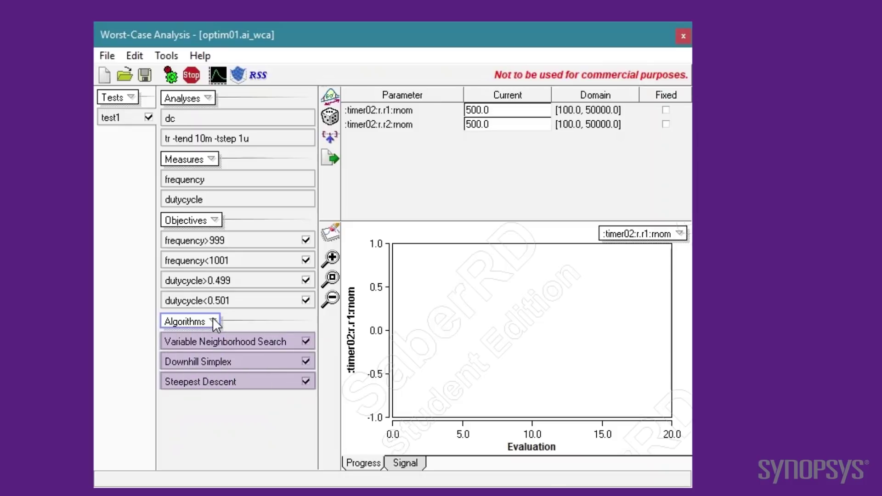
Choose the looping option in the Algorithms dropdown and accept Number of Loops 1.
click(213, 318)
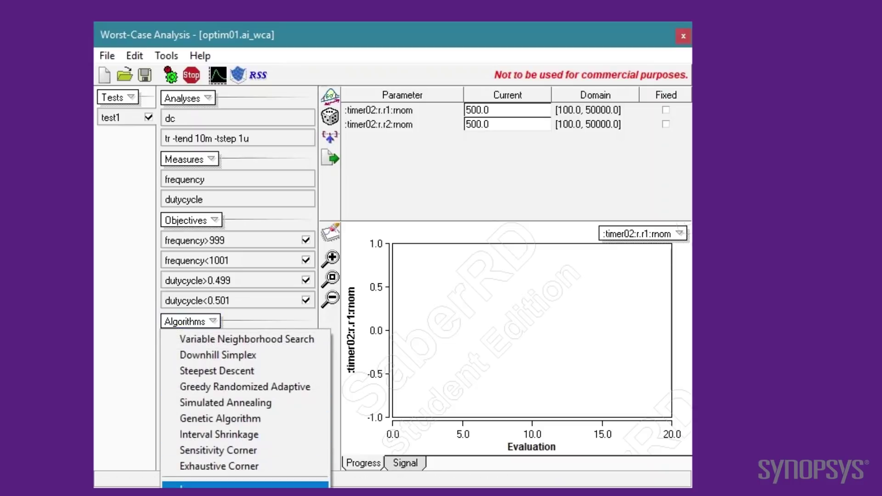
click(182, 484)
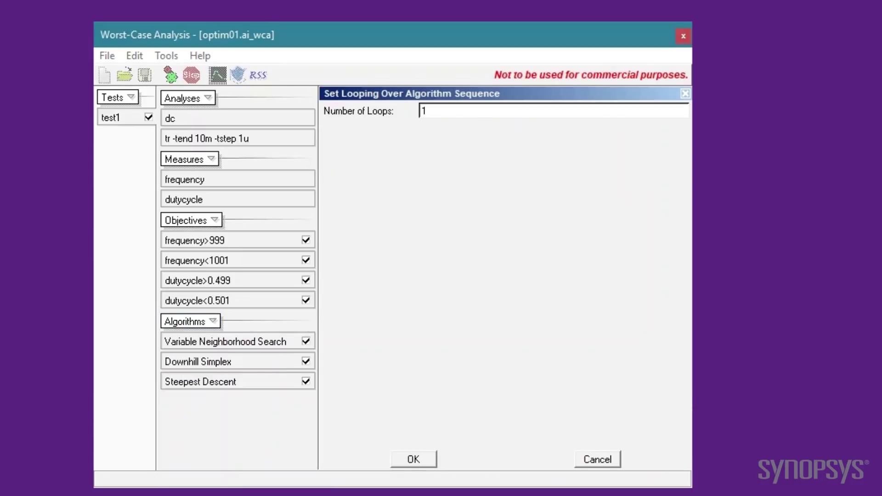
click(418, 458)
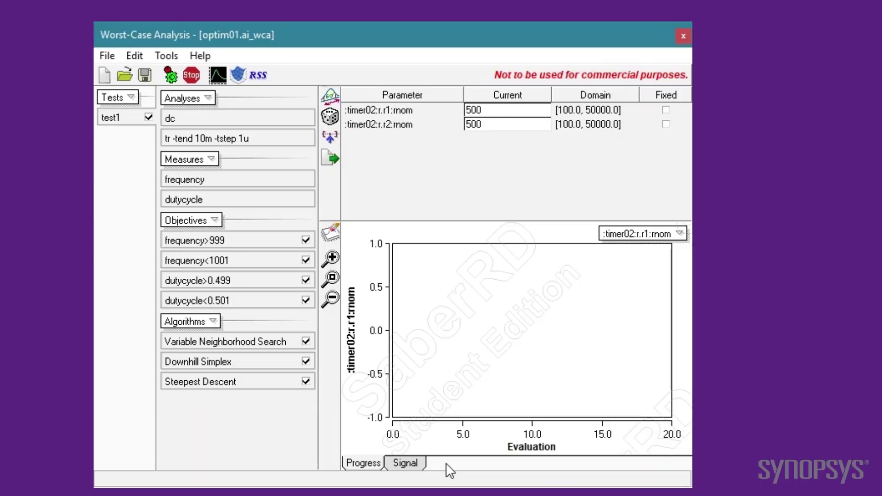
Run the search and plot the frequency and dutycycle histories.
click(170, 75)
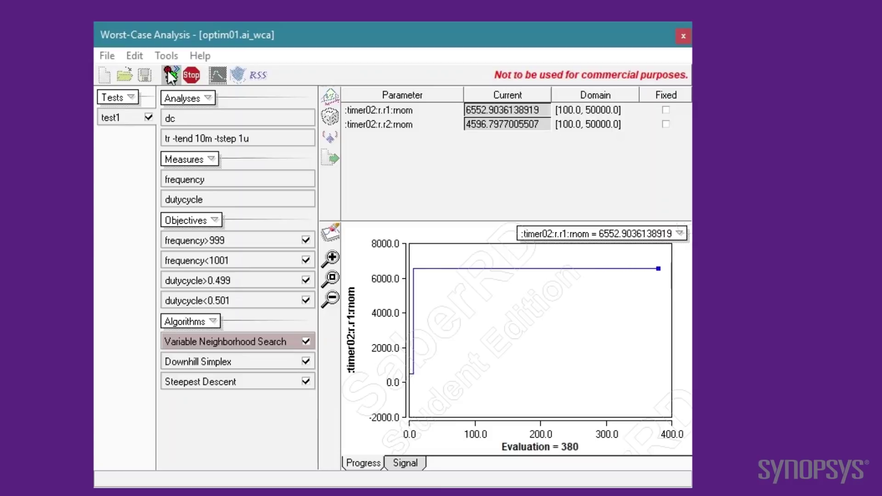
click(679, 233)
click(624, 252)
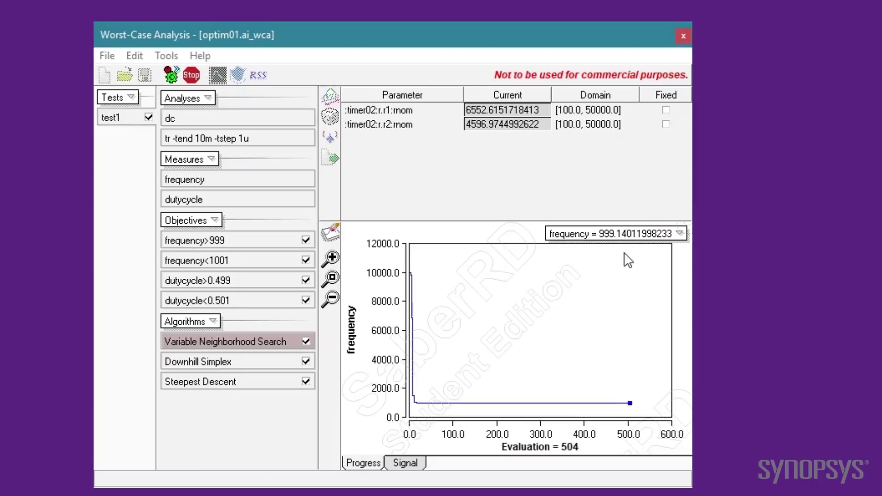
click(679, 233)
click(592, 267)
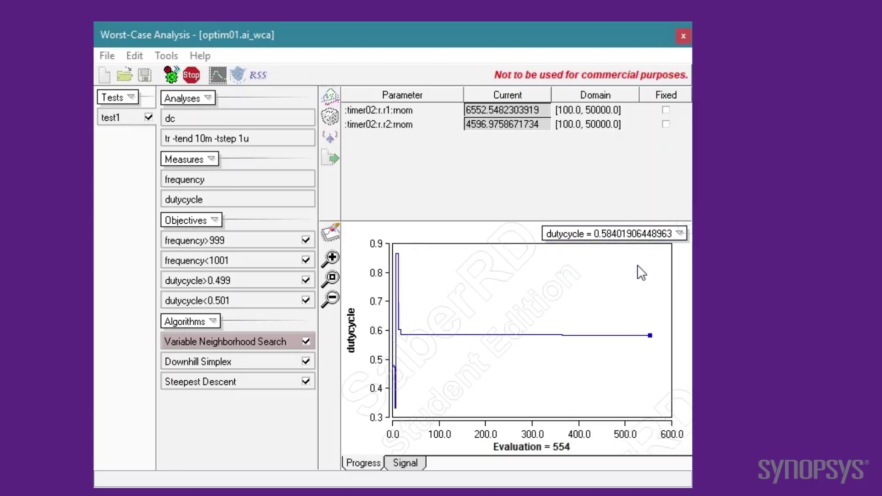
Show the timer's out square wave on the Signal tab.
click(684, 235)
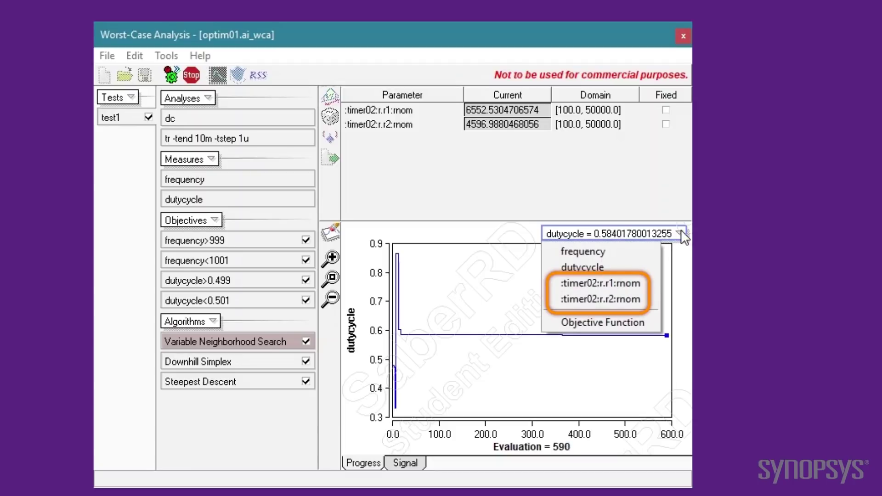
click(684, 235)
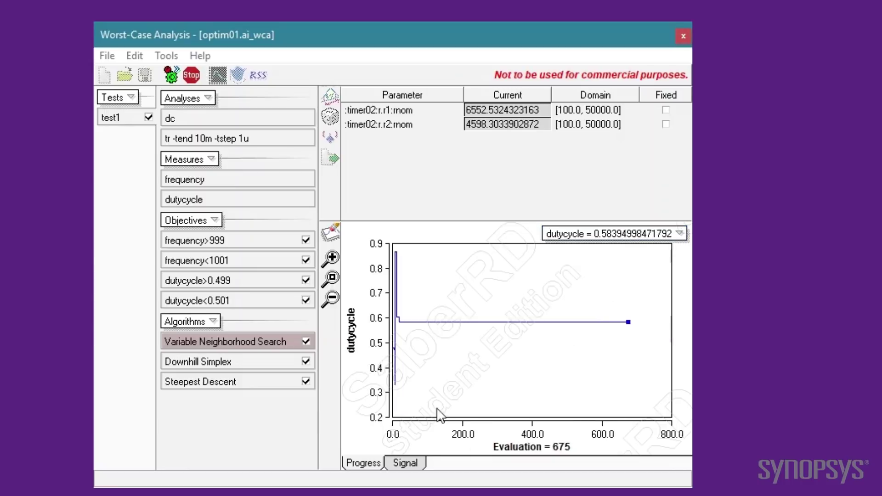
click(406, 463)
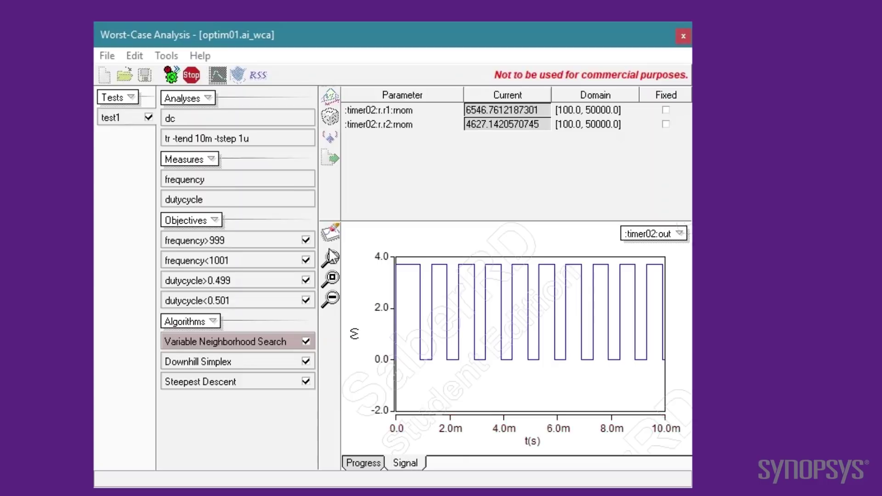
Stop and restart the search, watching dutycycle converge on the Progress tab.
click(191, 76)
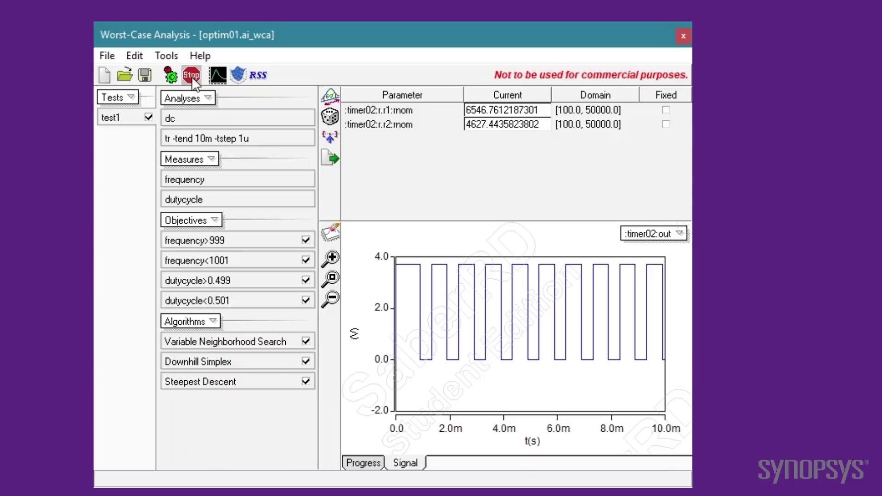
click(171, 75)
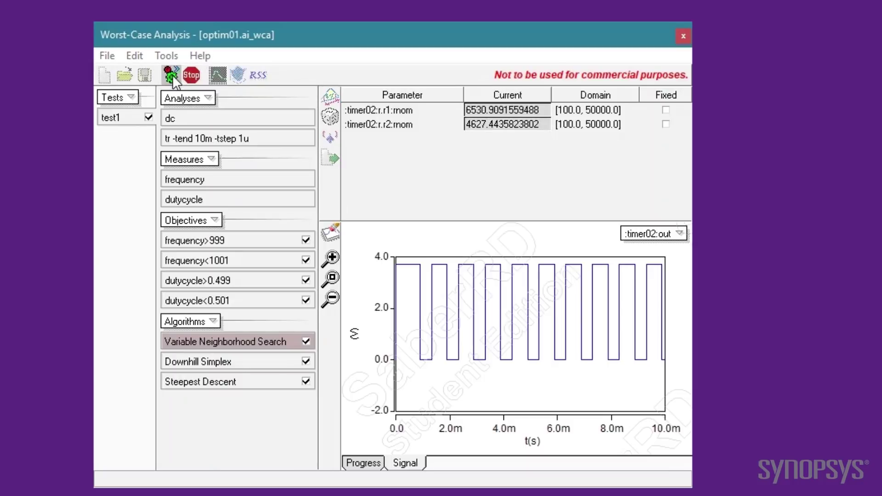
click(363, 463)
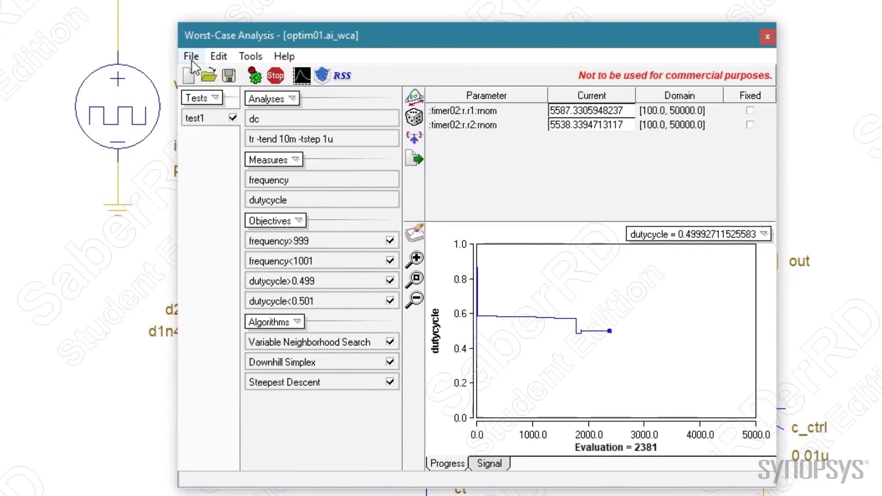
Export the optimized parameters to a new schematic design named optimized.
click(191, 56)
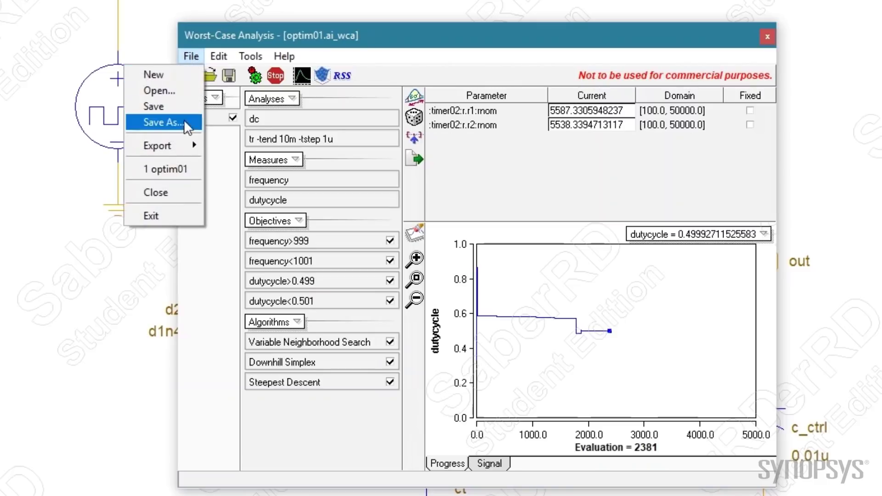
mouse_move(181, 142)
click(93, 147)
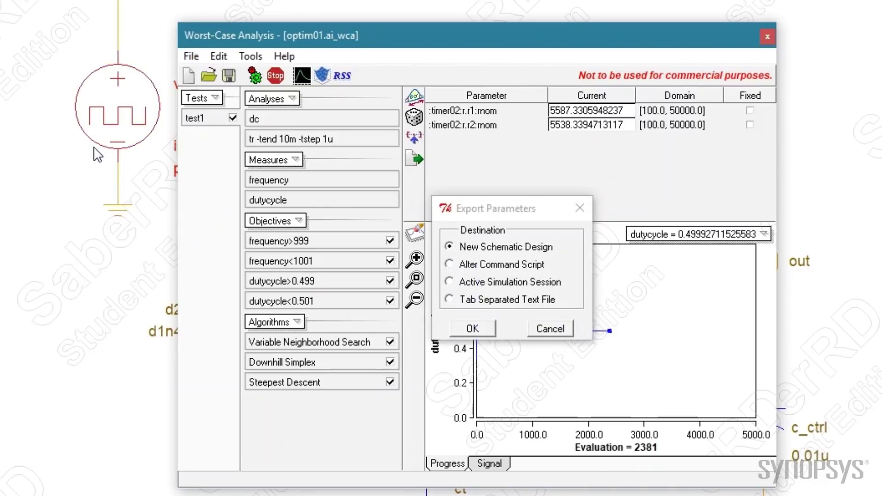
click(473, 328)
text(optimiz)
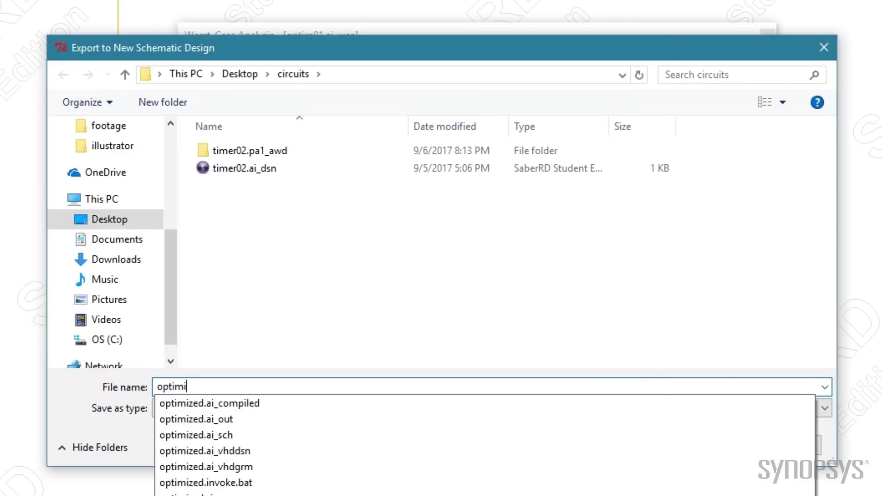
text(ed)
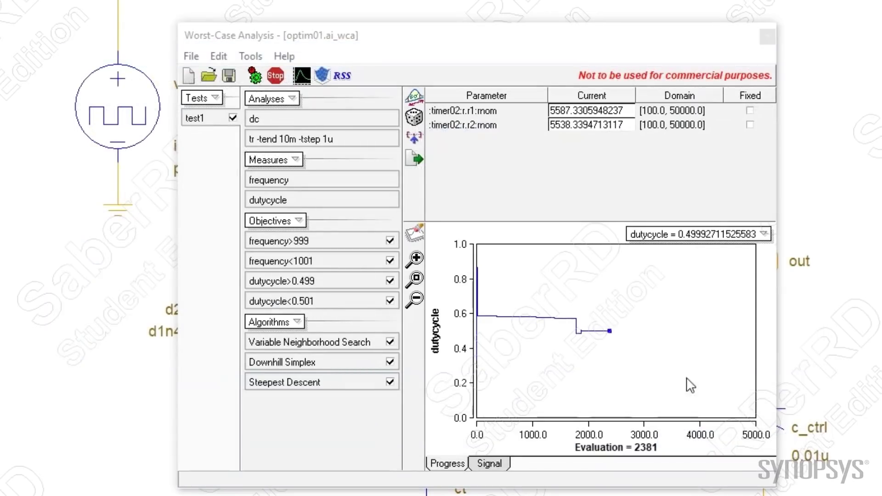
click(768, 37)
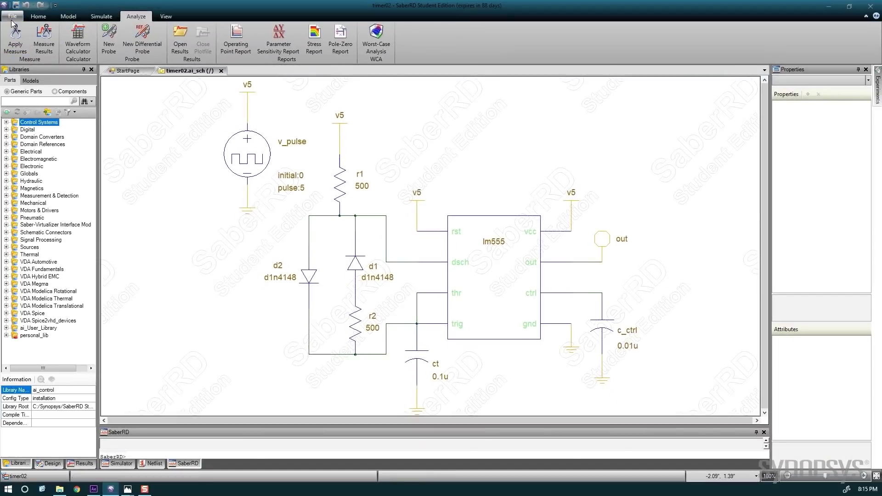
Open the optimized design to check the new r1 and r2 values.
click(13, 18)
click(32, 68)
click(128, 53)
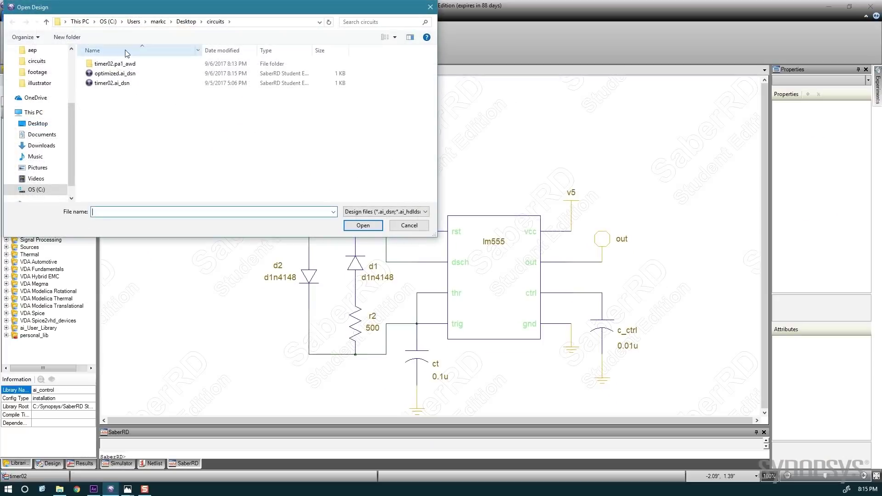
click(115, 74)
click(363, 225)
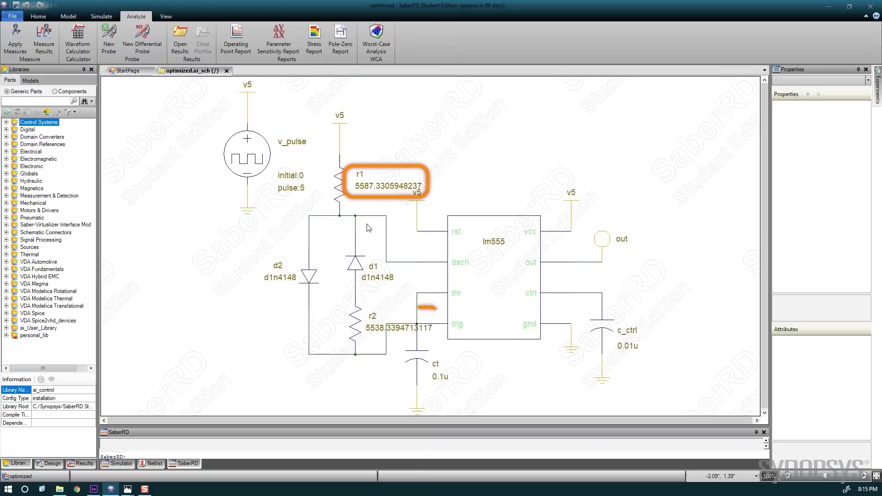